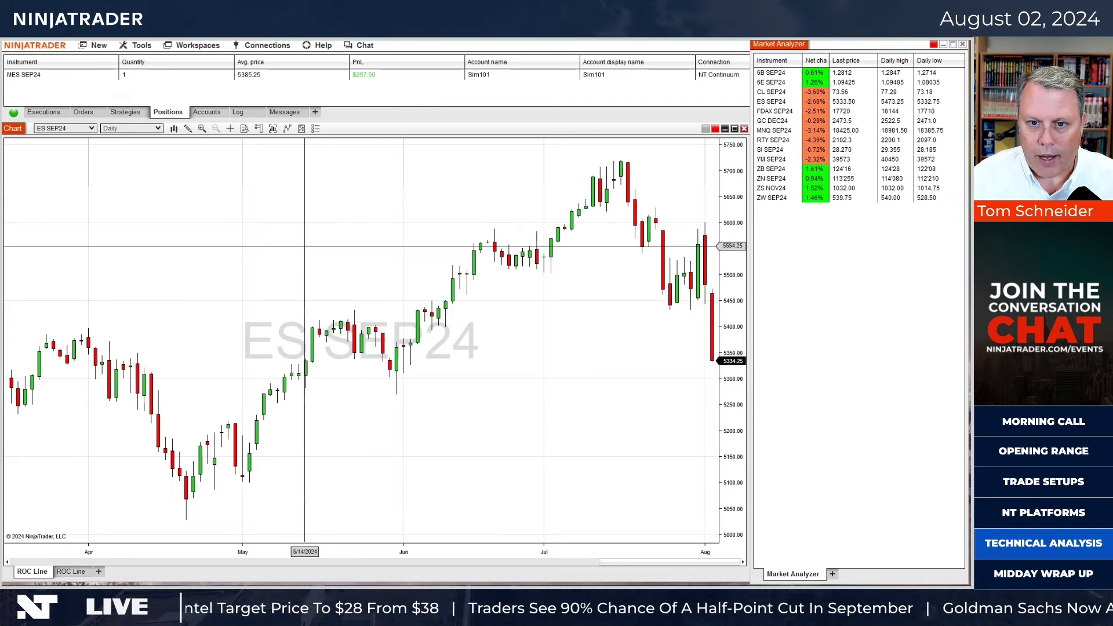
Open the chart's Indicators dialog, pick ROC in Available, and select the configured ROC(ES SEP24 (Daily),1)
{"action": "right_click", "coordinate": [305, 247]}
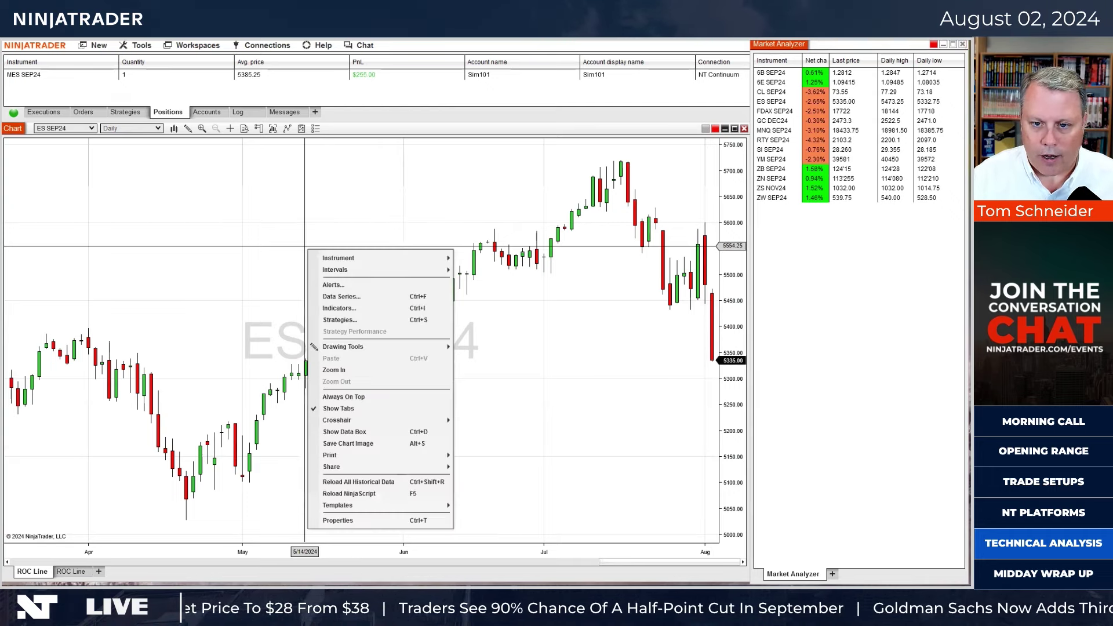
{"action": "key", "text": "Down"}
{"action": "key", "text": "Down"}
{"action": "key", "text": "Down"}
{"action": "key", "text": "Down"}
{"action": "key", "text": "Down"}
{"action": "key", "text": "Return"}
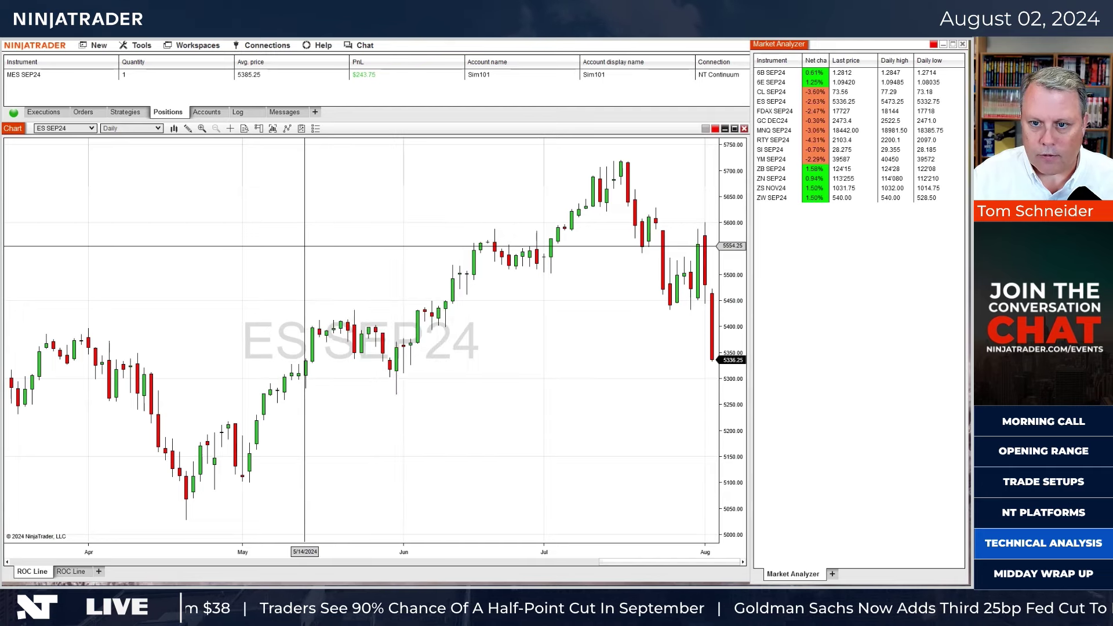
{"action": "scroll", "coordinate": [325, 308], "scroll_direction": "down", "scroll_amount": 10}
{"action": "scroll", "coordinate": [324, 307], "scroll_direction": "down", "scroll_amount": 7}
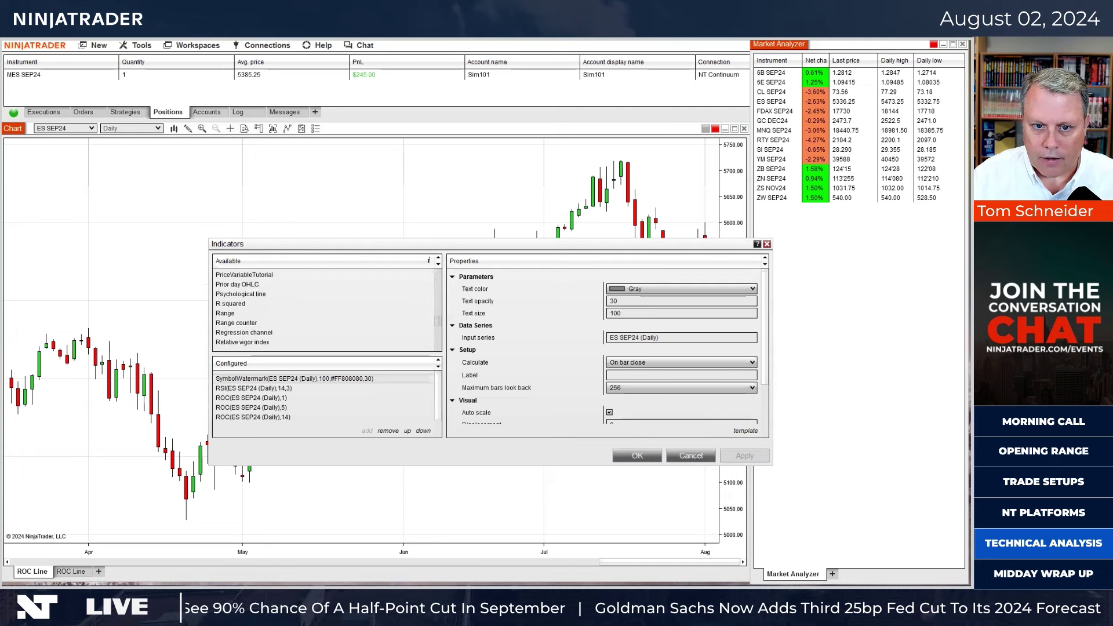
{"action": "scroll", "coordinate": [325, 307], "scroll_direction": "down", "scroll_amount": 1}
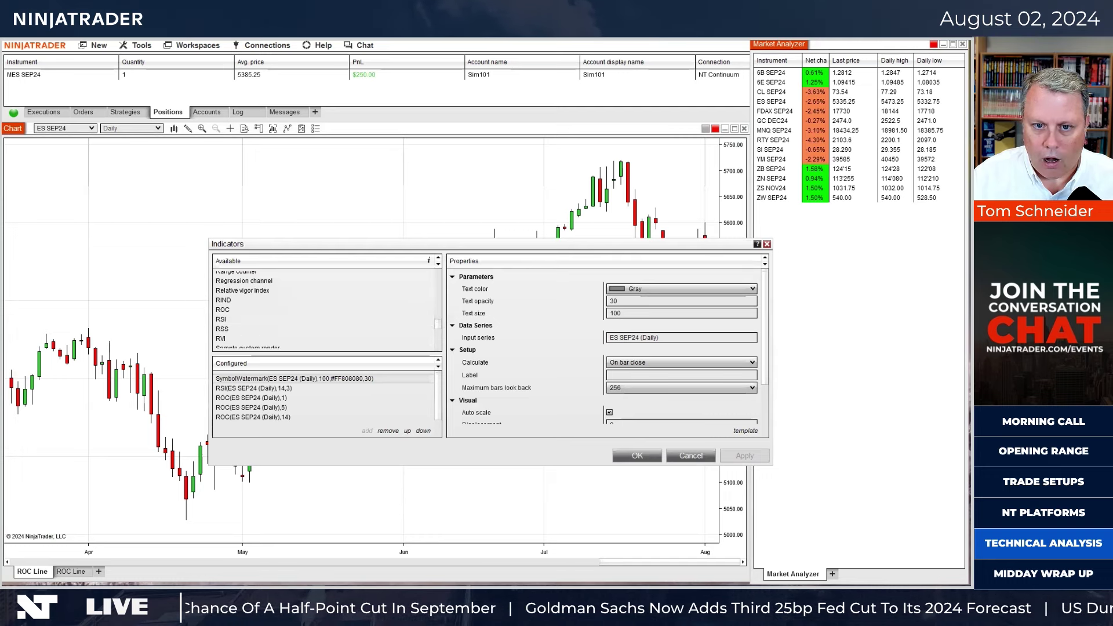
{"action": "left_click", "coordinate": [223, 309]}
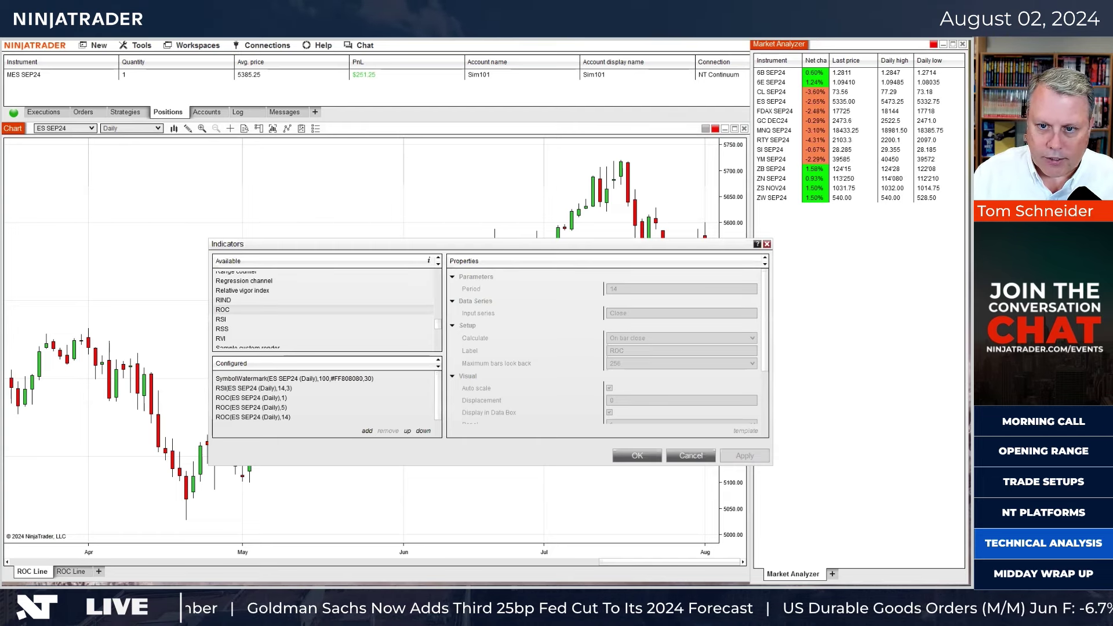
{"action": "left_click", "coordinate": [251, 398]}
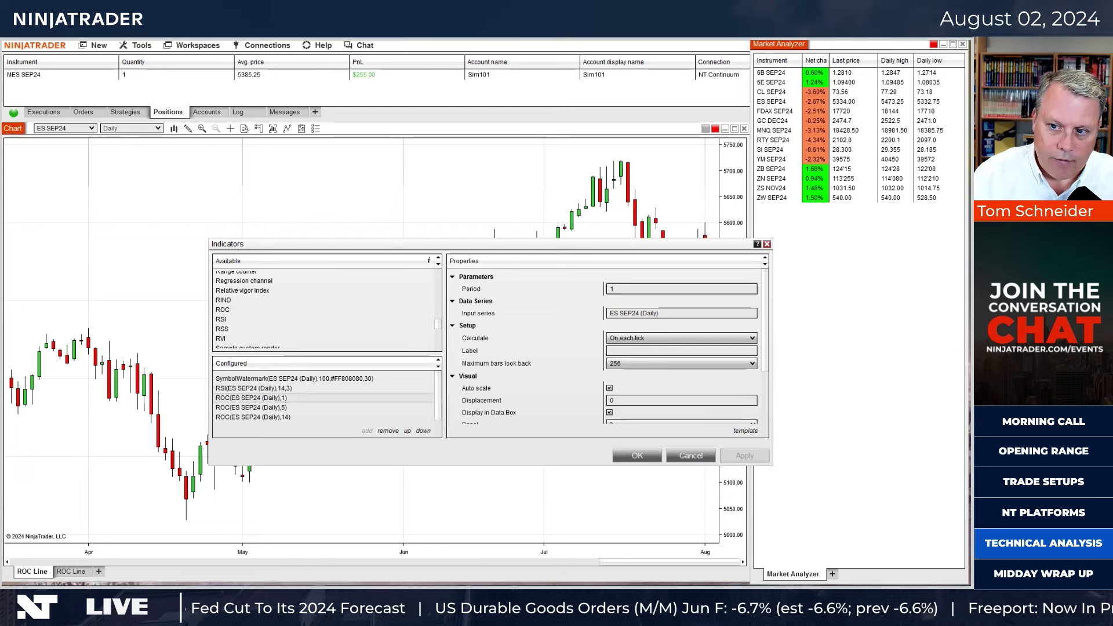
{"action": "left_click", "coordinate": [612, 289]}
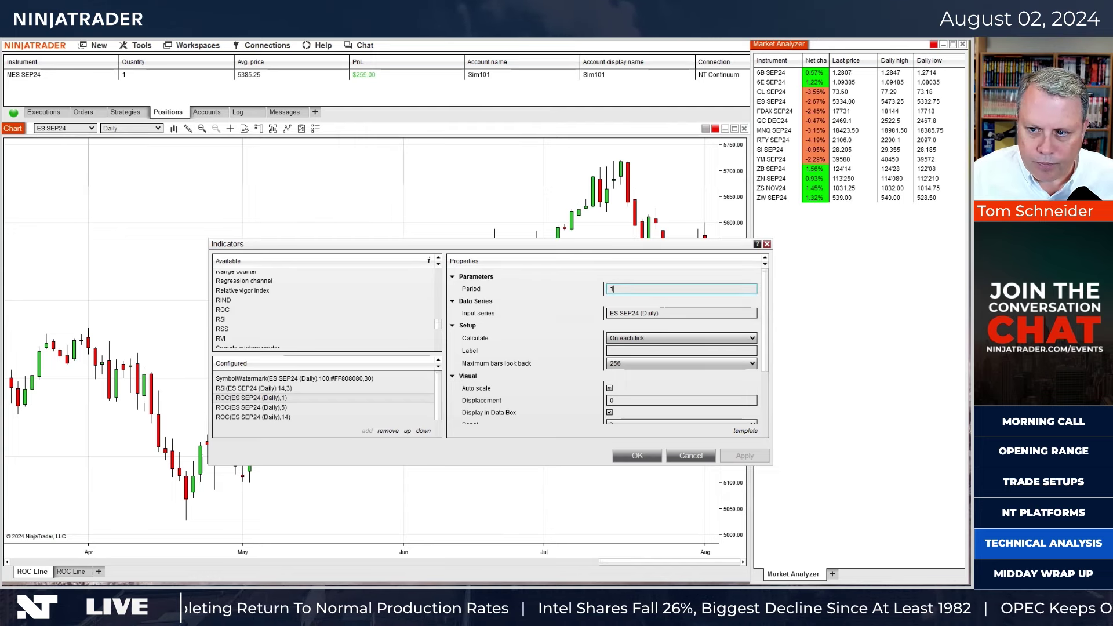
{"action": "left_click", "coordinate": [682, 351]}
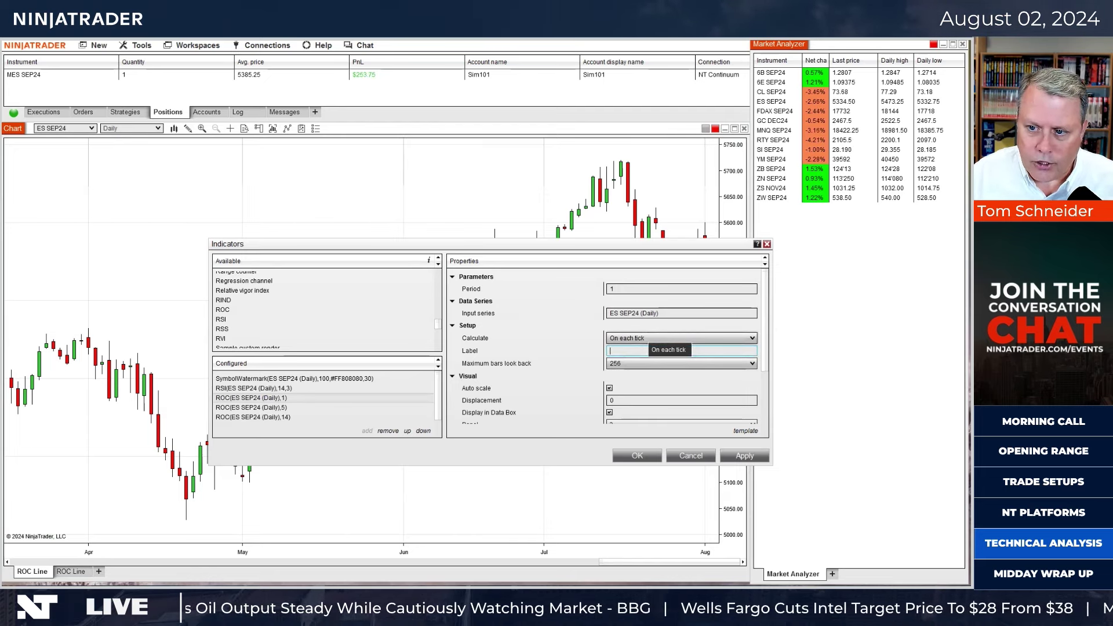
{"action": "left_click", "coordinate": [667, 338]}
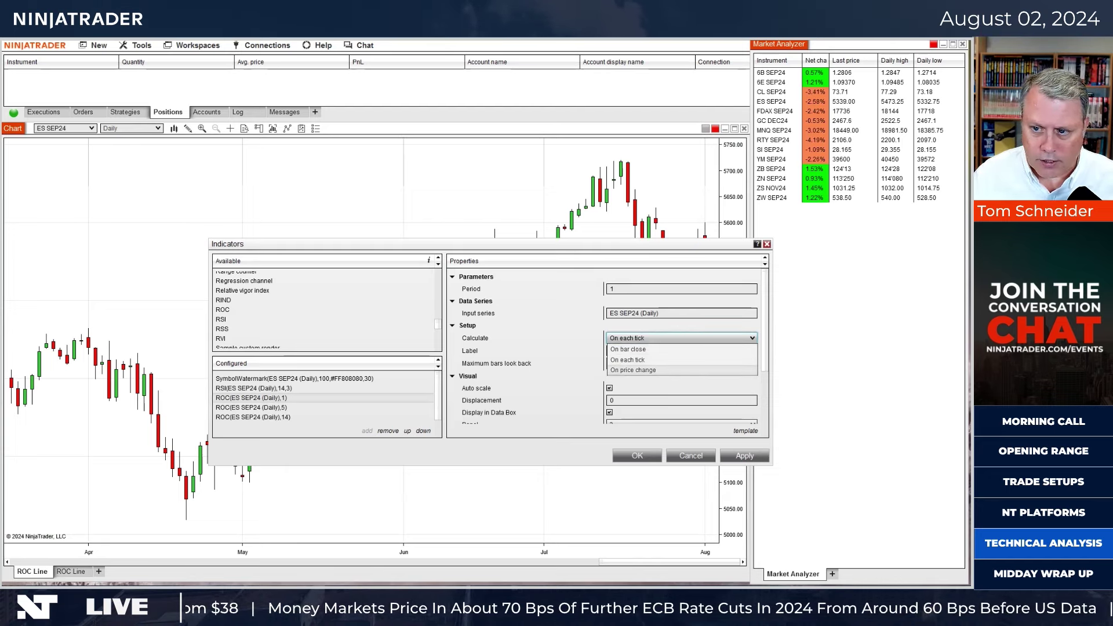
Keep the 1-period ROC on On each tick, tick Visible, and apply it to plot in panel 3
{"action": "key", "text": "Escape"}
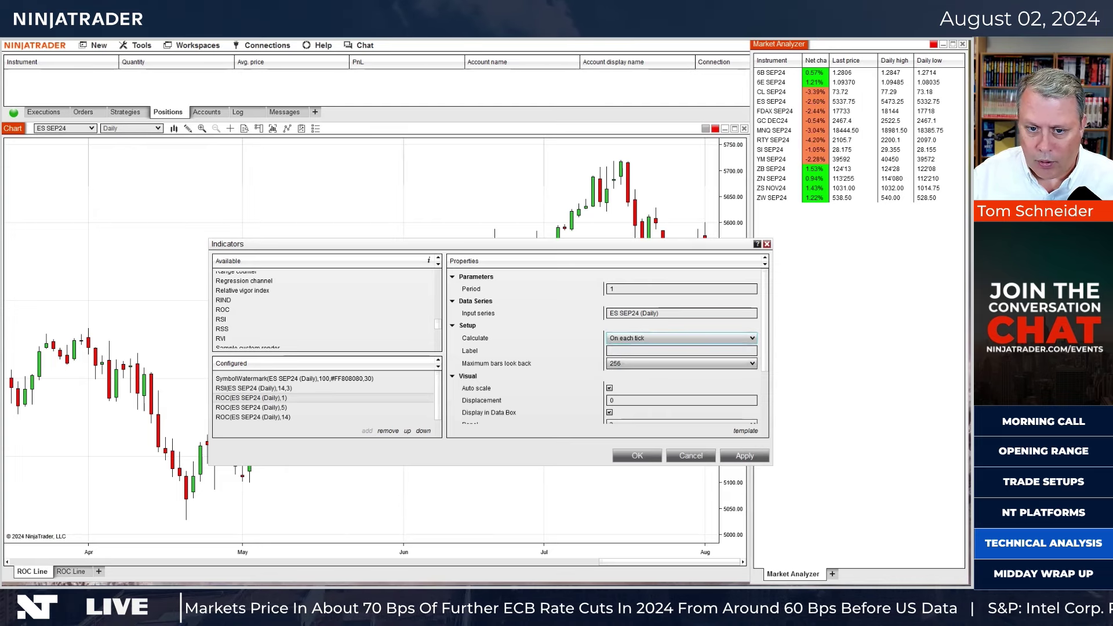
{"action": "scroll", "coordinate": [606, 348], "scroll_direction": "down", "scroll_amount": 3}
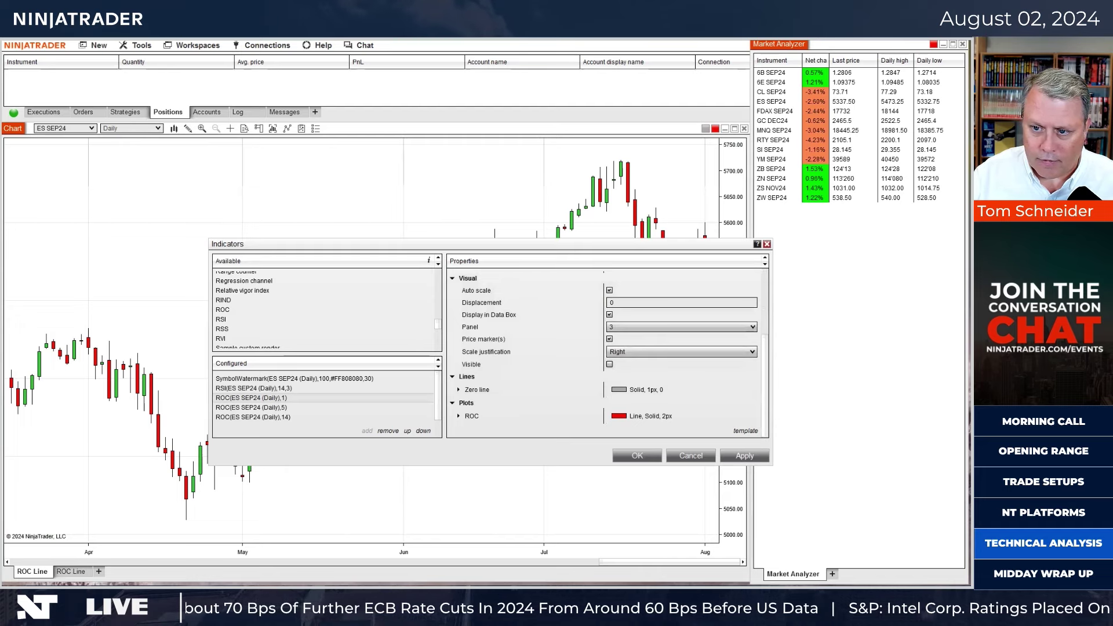
{"action": "left_click", "coordinate": [610, 364]}
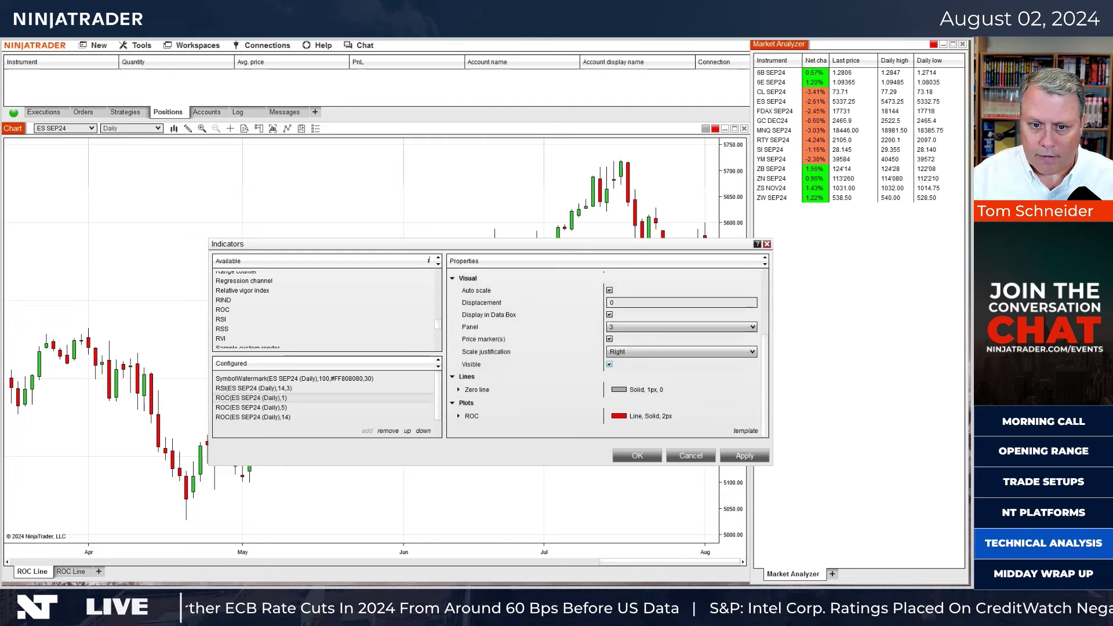
{"action": "left_click", "coordinate": [745, 455]}
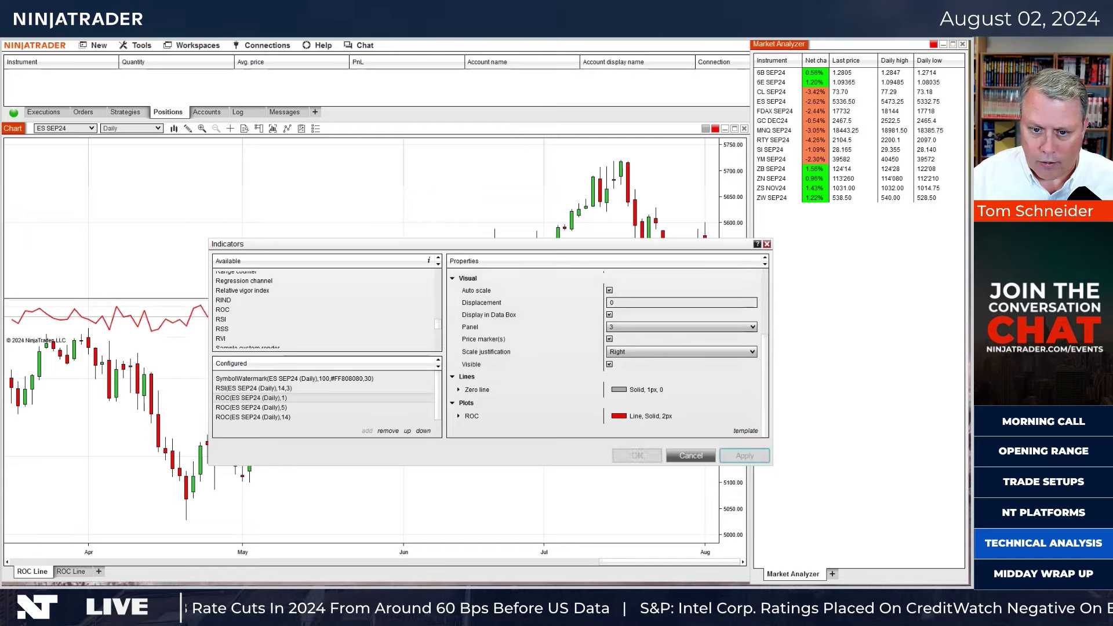
Close the Indicators dialog and drag the price/ROC divider up to enlarge the ROC panel
{"action": "key", "text": "Return"}
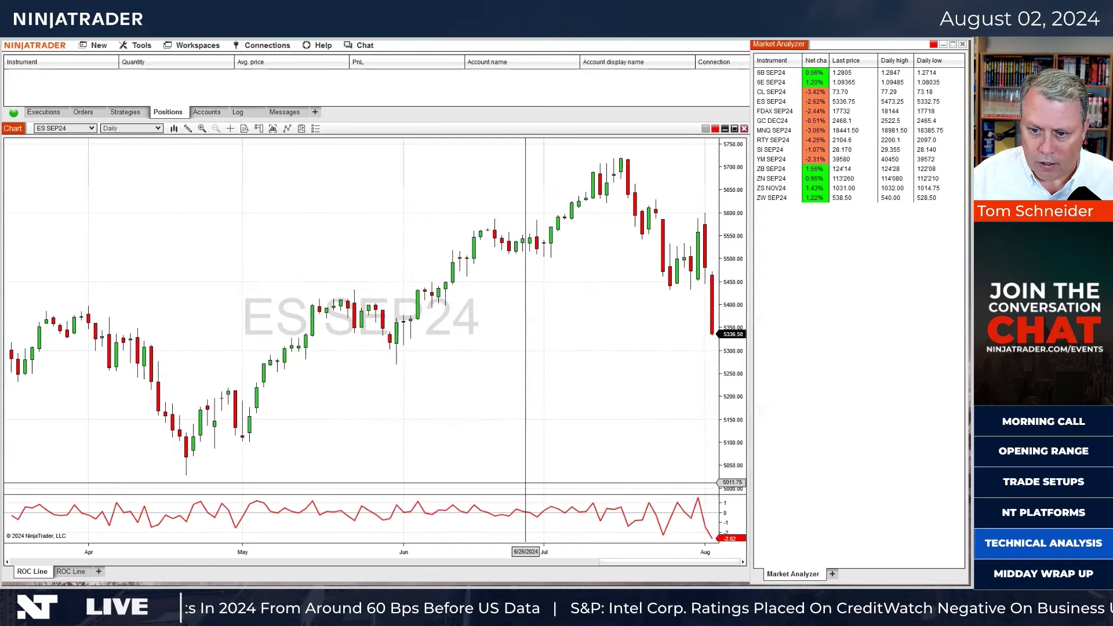
{"action": "left_click_drag", "start_coordinate": [371, 495], "coordinate": [371, 370]}
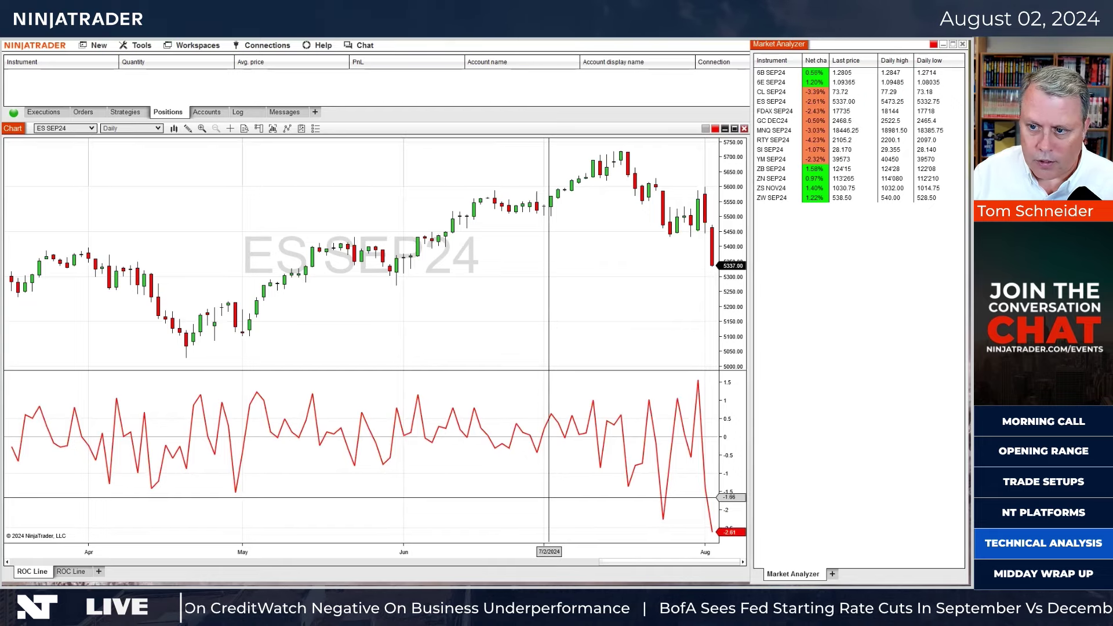
Zoom the chart in so wider daily bars span late April to early August
{"action": "scroll", "coordinate": [646, 429], "scroll_direction": "up", "scroll_amount": 3}
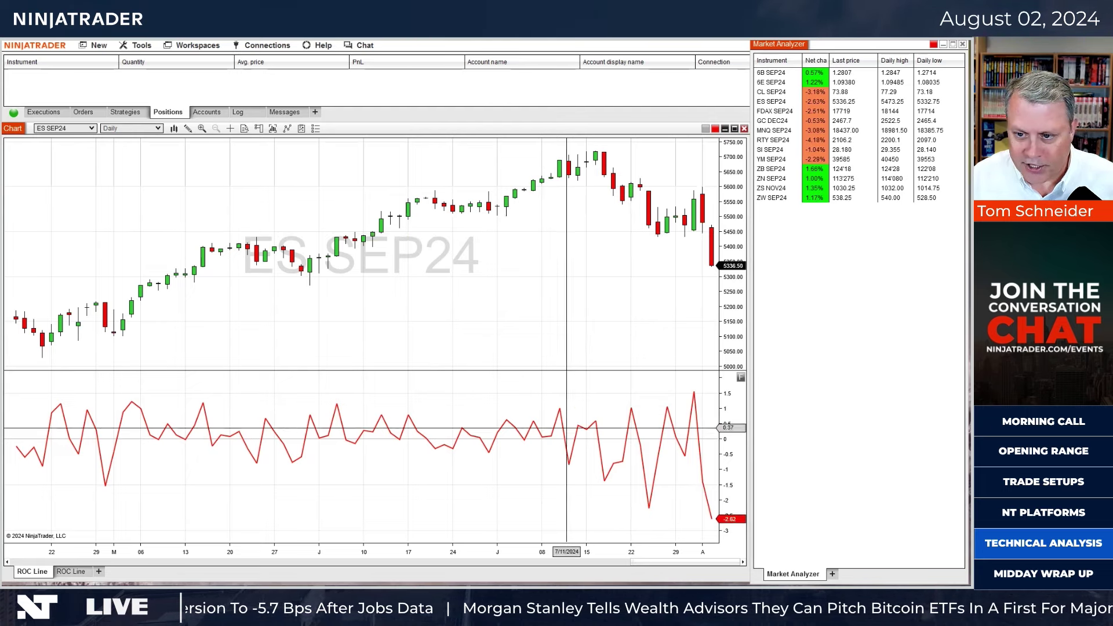
Drag the price/ROC divider down so the candles fill most of the chart height
{"action": "left_click_drag", "start_coordinate": [497, 370], "coordinate": [497, 470]}
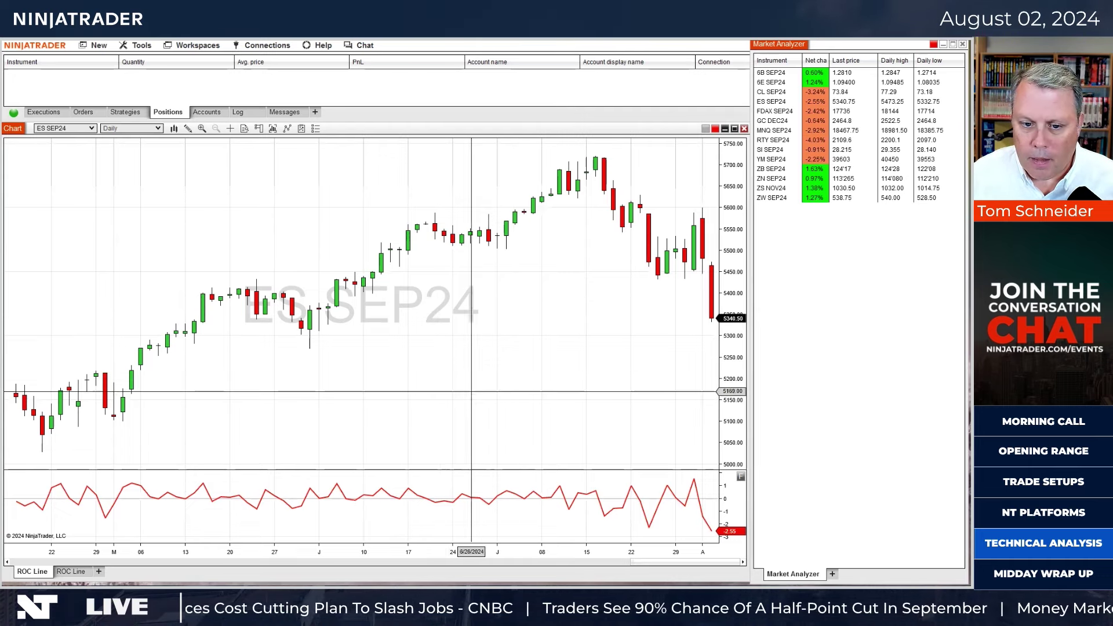
Make ROC(ES SEP24 (Daily),5) Visible in a second panel, then zoom to early May–early August
{"action": "right_click", "coordinate": [484, 392]}
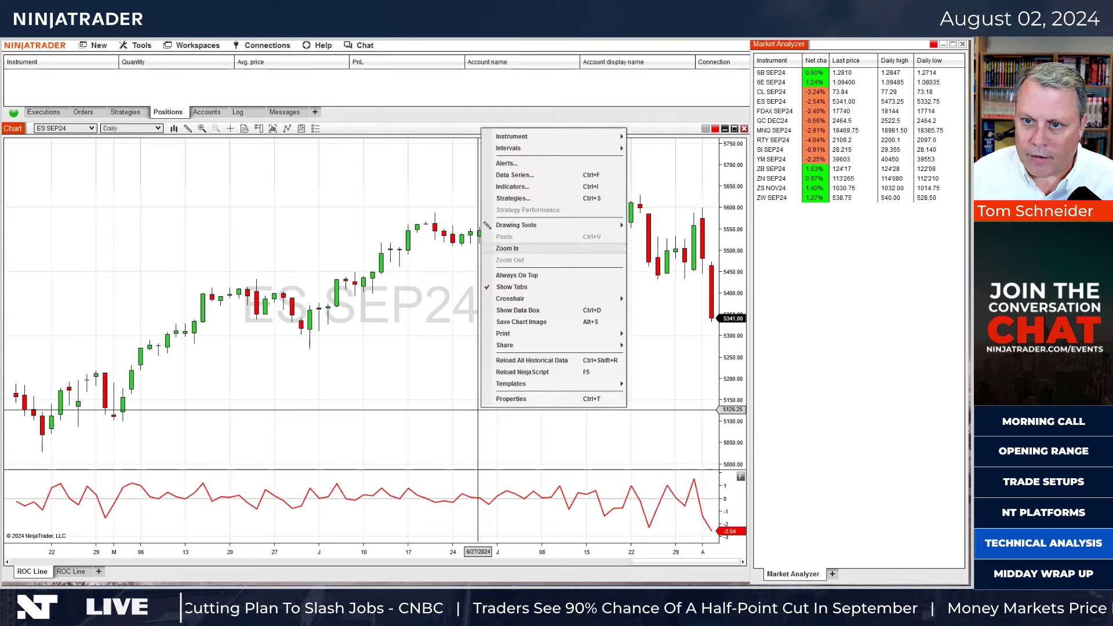
{"action": "left_click", "coordinate": [478, 410]}
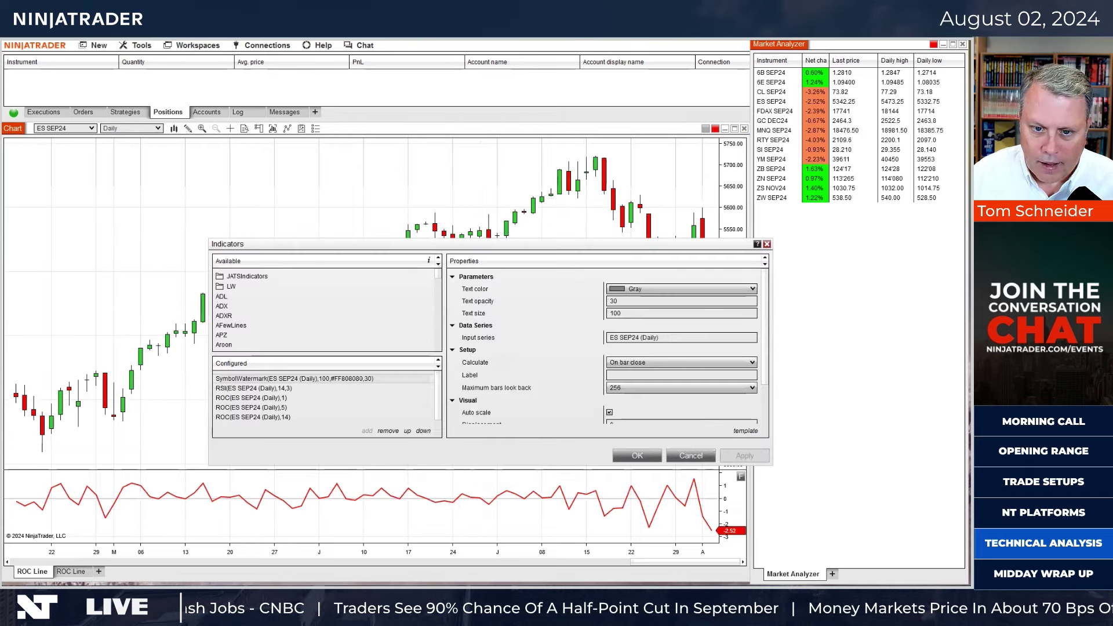
{"action": "left_click", "coordinate": [252, 408]}
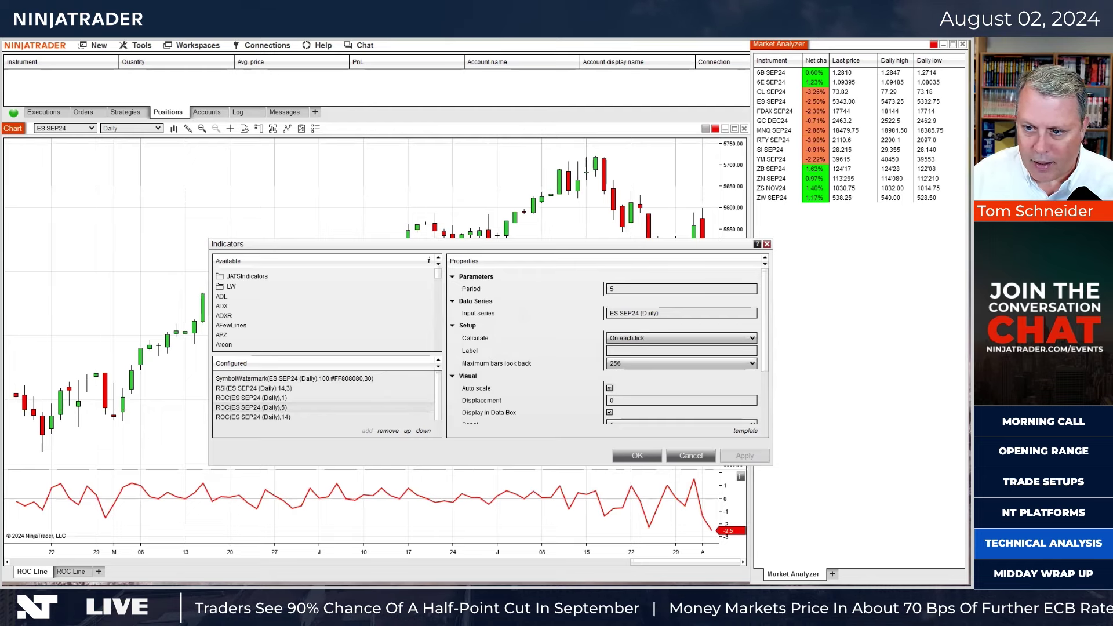
{"action": "scroll", "coordinate": [606, 348], "scroll_direction": "down", "scroll_amount": 3}
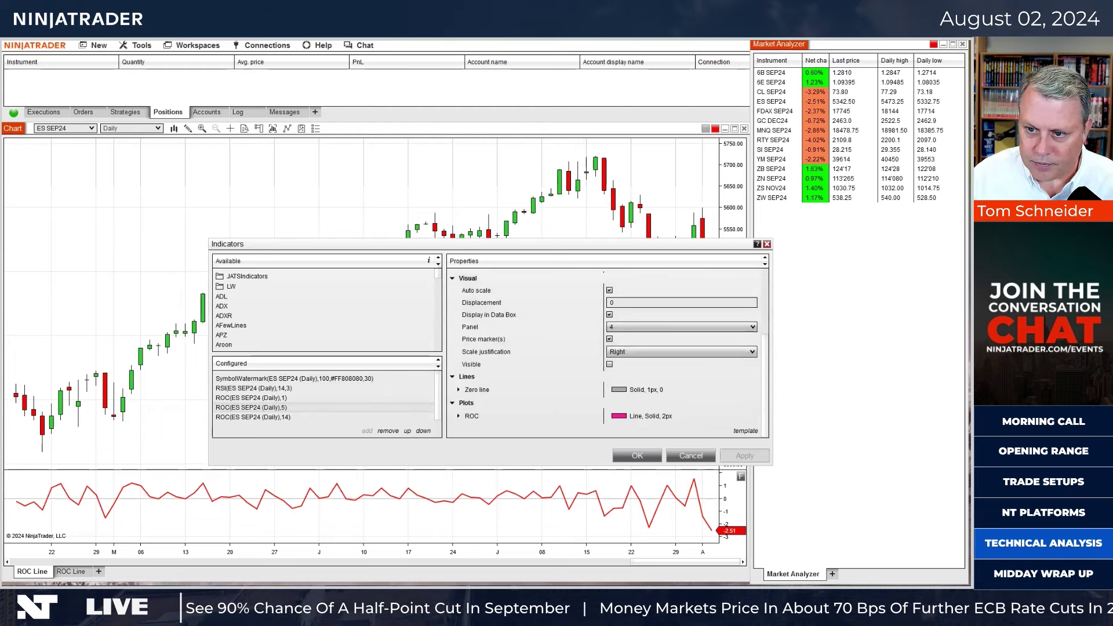
{"action": "left_click", "coordinate": [610, 364]}
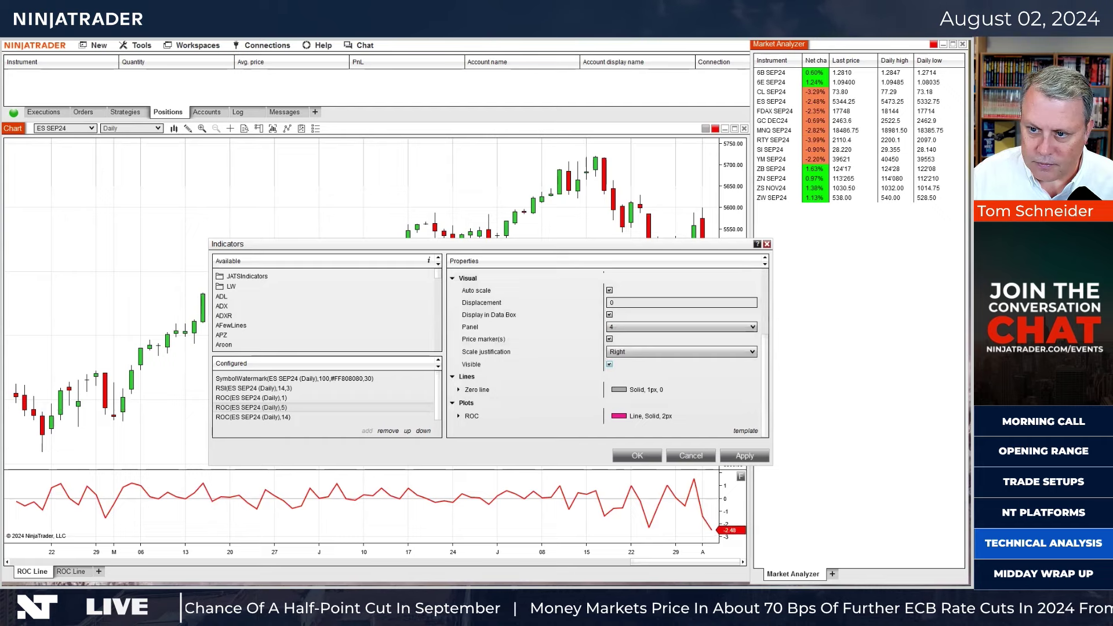
{"action": "left_click", "coordinate": [638, 456]}
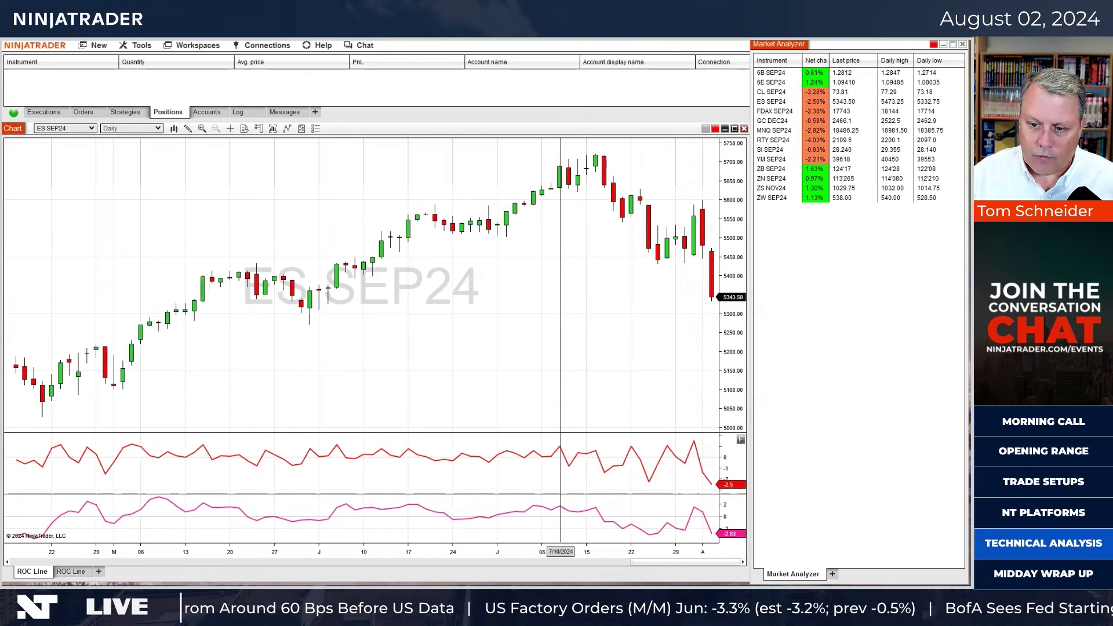
{"action": "scroll", "coordinate": [546, 510], "scroll_direction": "up", "scroll_amount": 1}
{"action": "scroll", "coordinate": [546, 511], "scroll_direction": "up", "scroll_amount": 1}
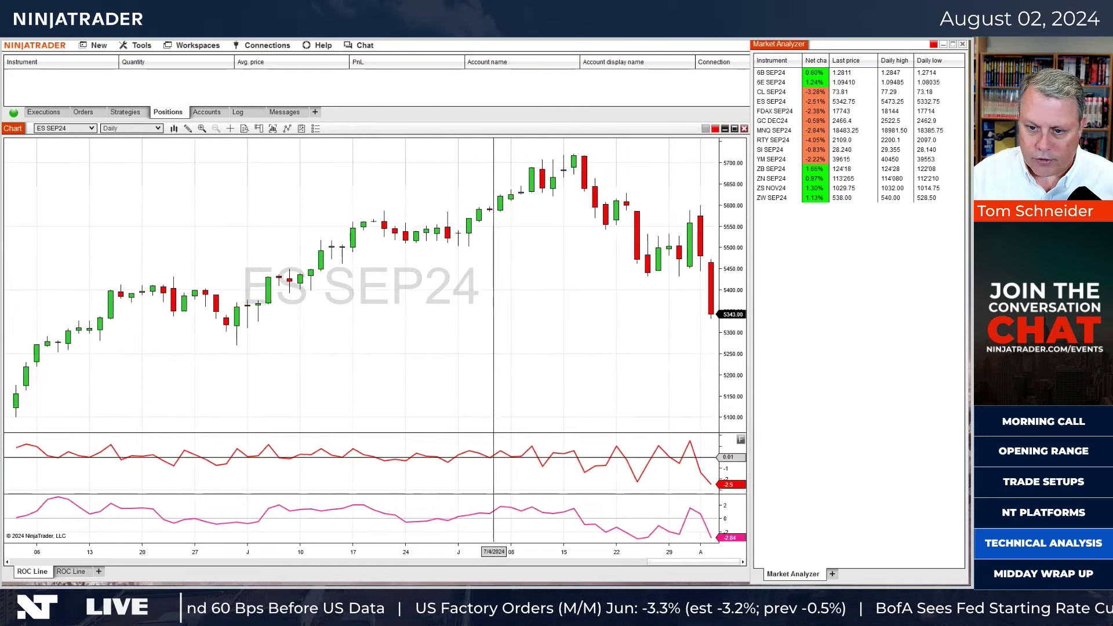